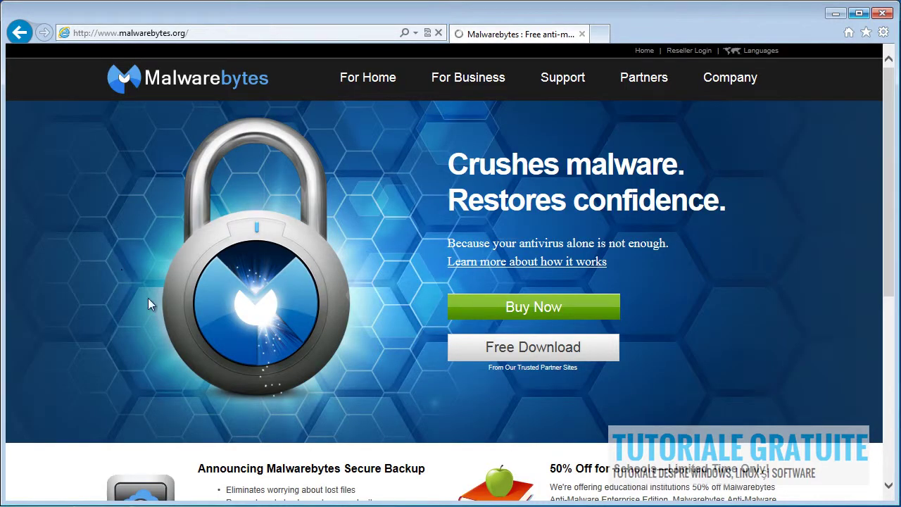
Step: Download the free version of Malwarebytes Anti-Malware through its Download.com page
left_click(474, 358)
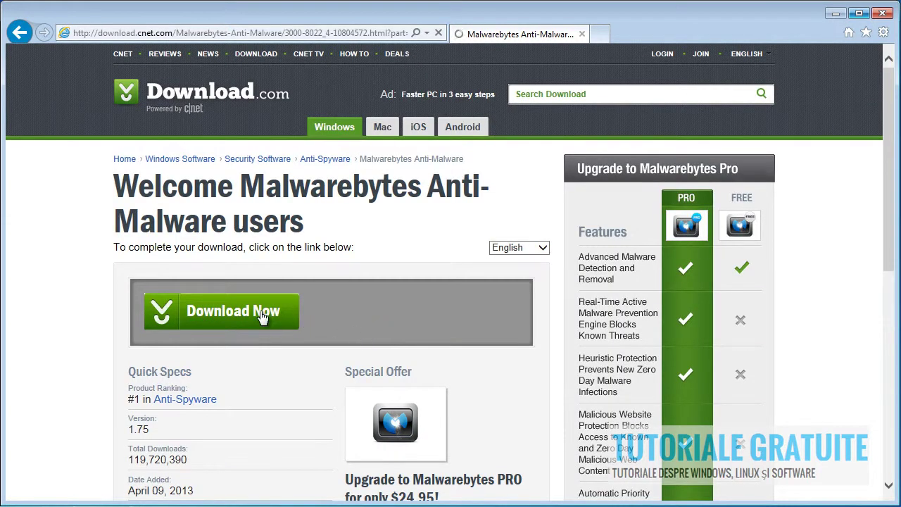
left_click(261, 317)
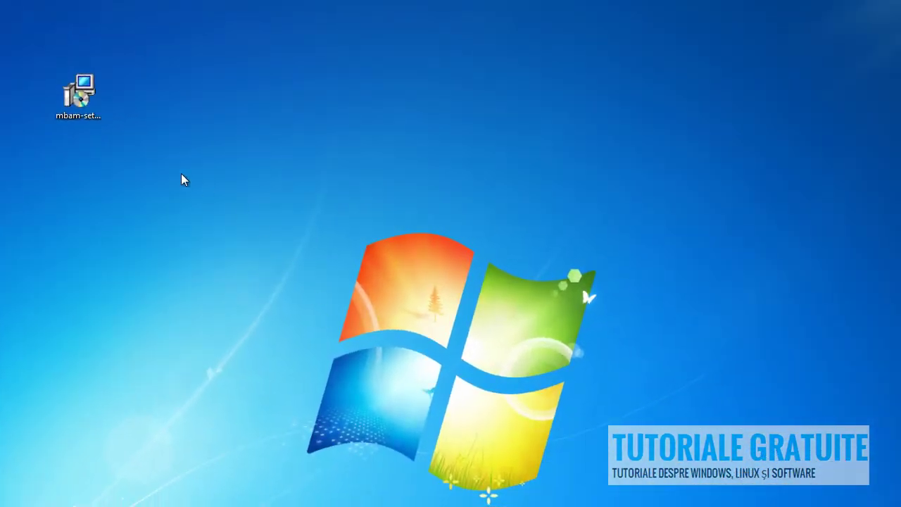
Step: Run the mbam-setup-1.75.0.1300.exe installer from the desktop and keep English as the setup language
double_click(84, 95)
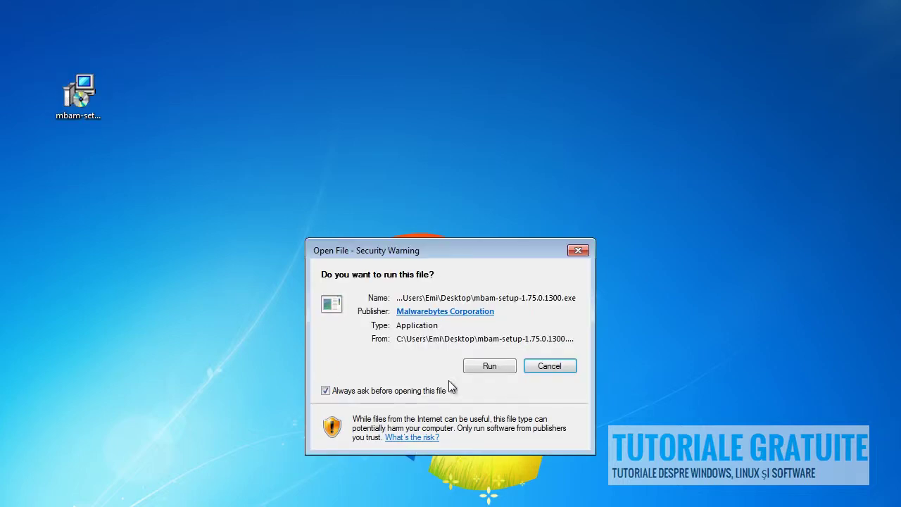
left_click(492, 367)
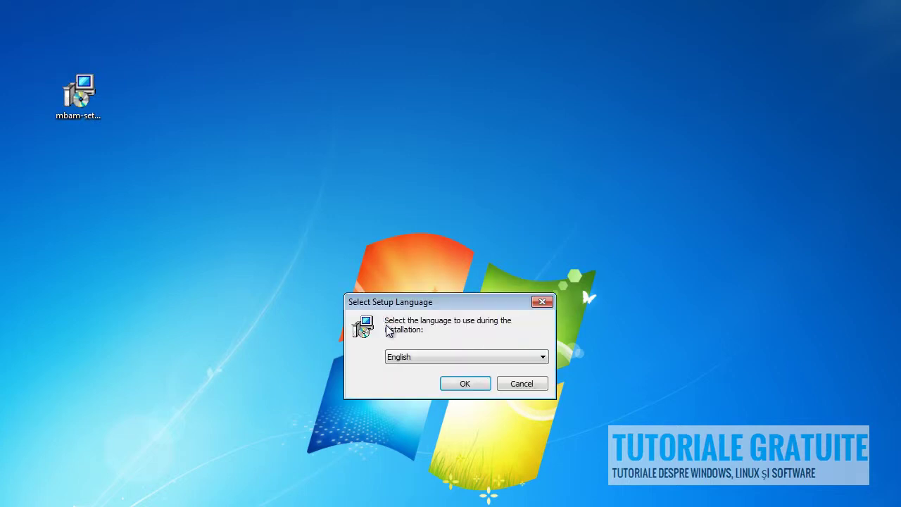
left_click(414, 358)
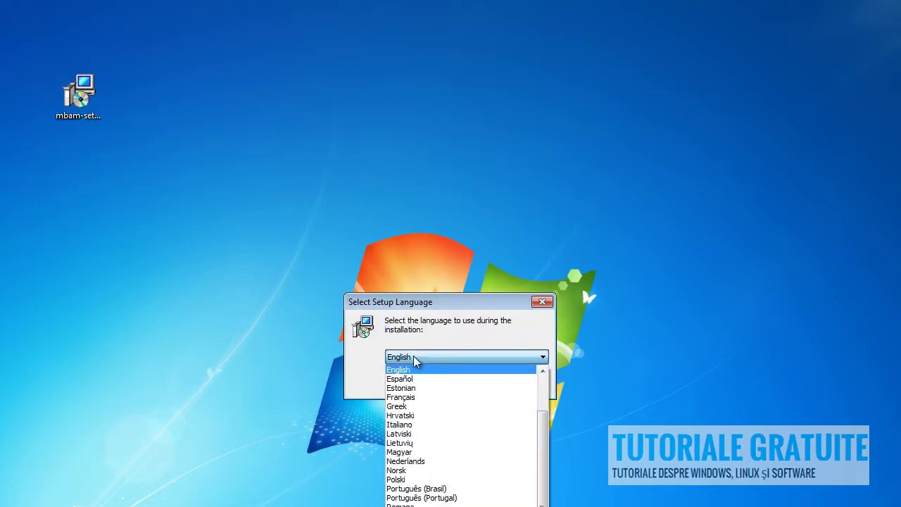
left_click(413, 357)
left_click(469, 387)
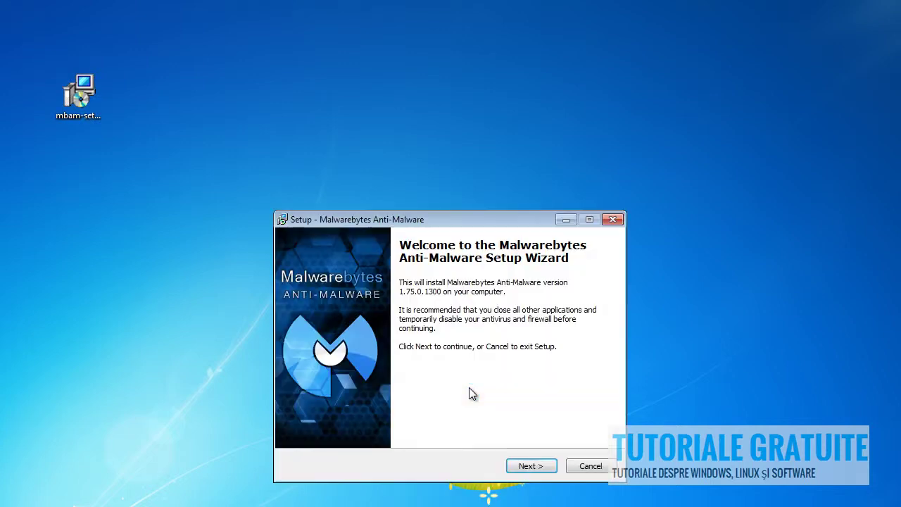
Step: Proceed past the setup wizard's welcome page and accept the license agreement
left_click(521, 466)
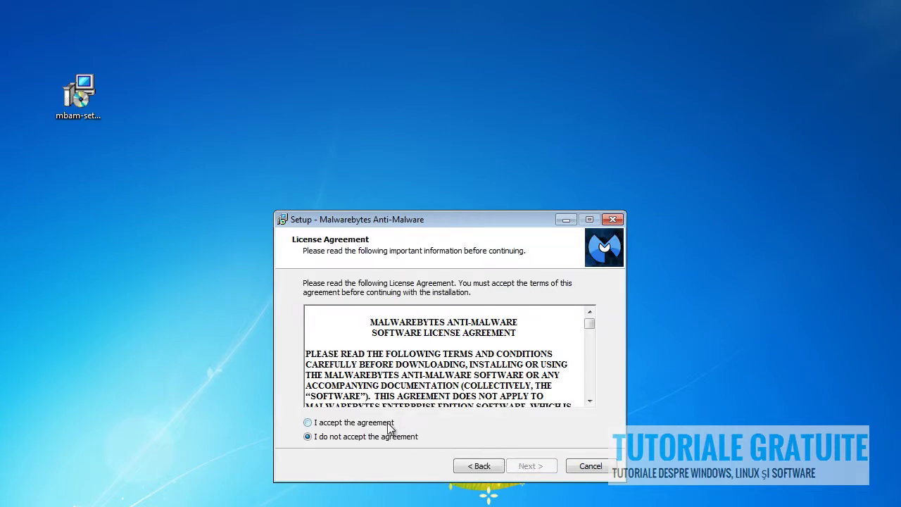
left_click(389, 424)
scroll(588, 397, "down", 10)
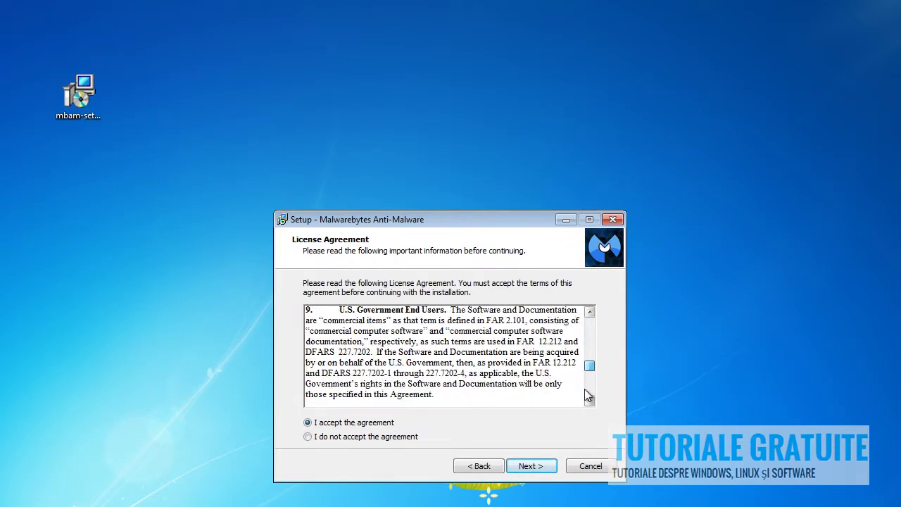
scroll(588, 397, "down", 5)
left_click(525, 469)
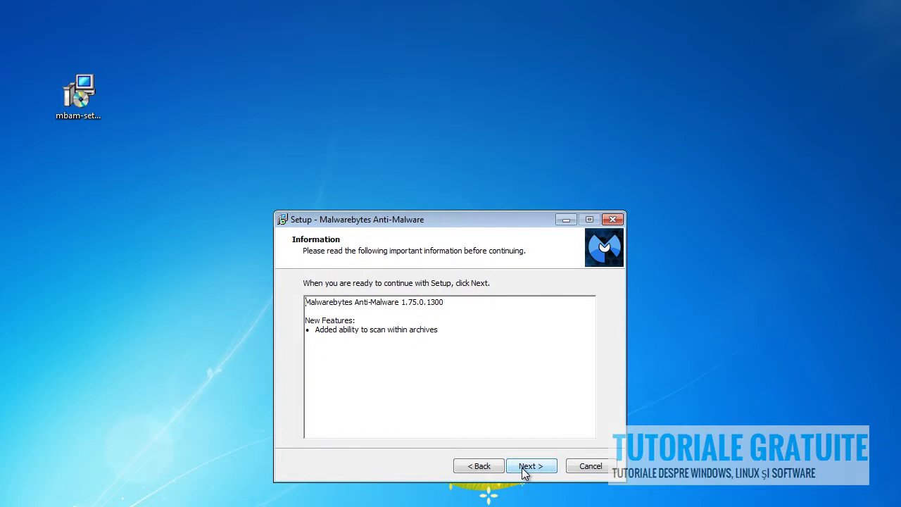
Step: Install Malwarebytes Anti-Malware with the default destination folder, Start Menu folder and a desktop icon
left_click(522, 468)
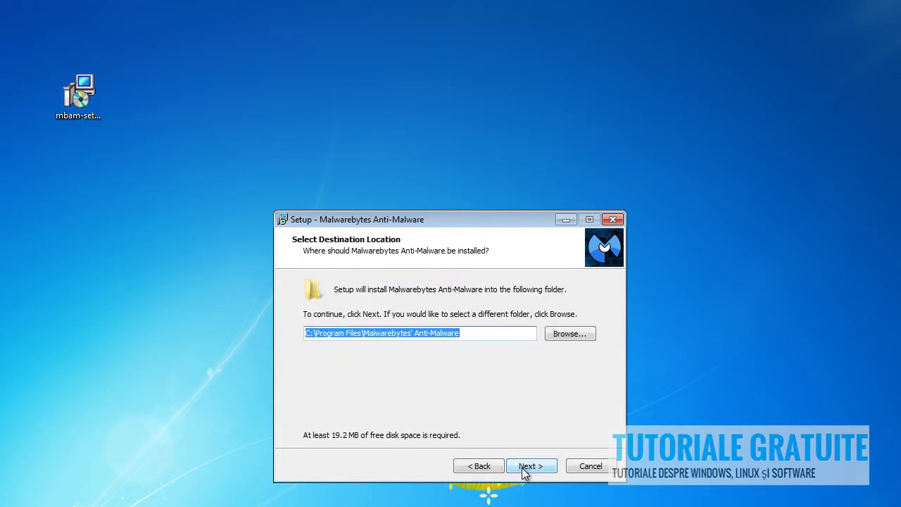
left_click(525, 467)
left_click(523, 467)
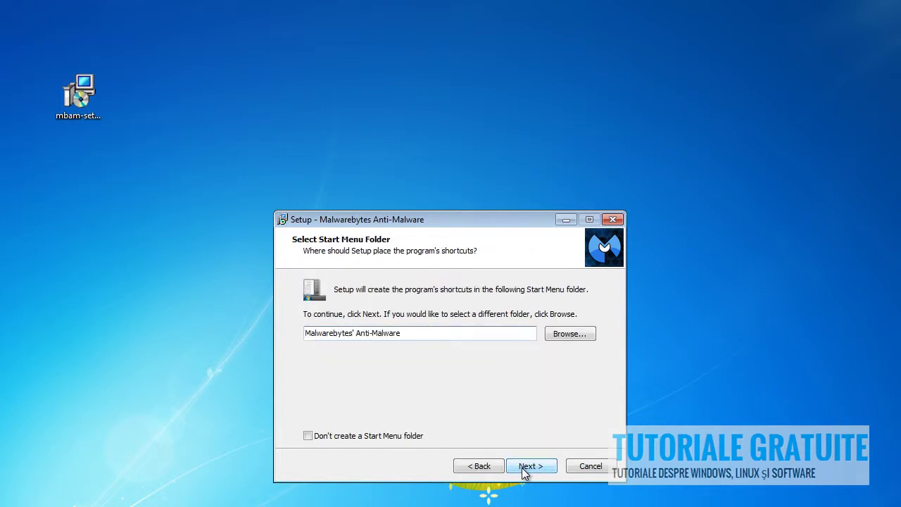
left_click(523, 471)
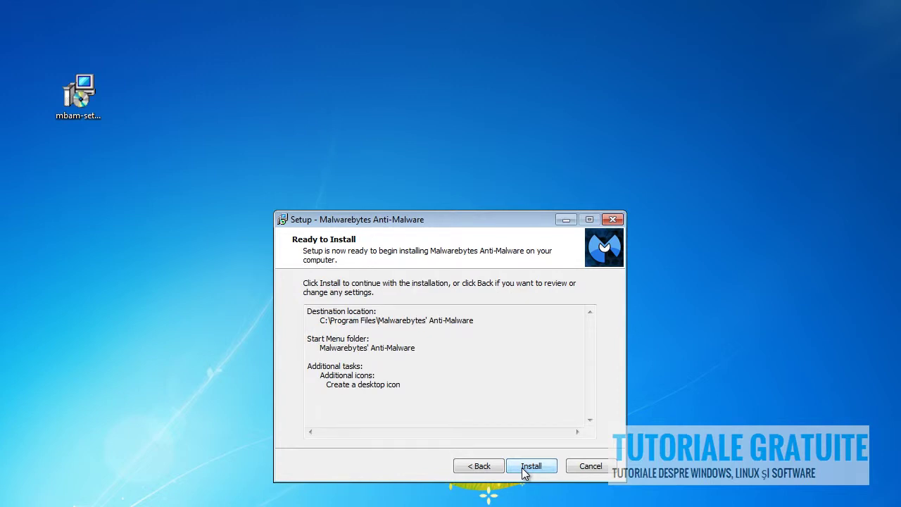
left_click(523, 471)
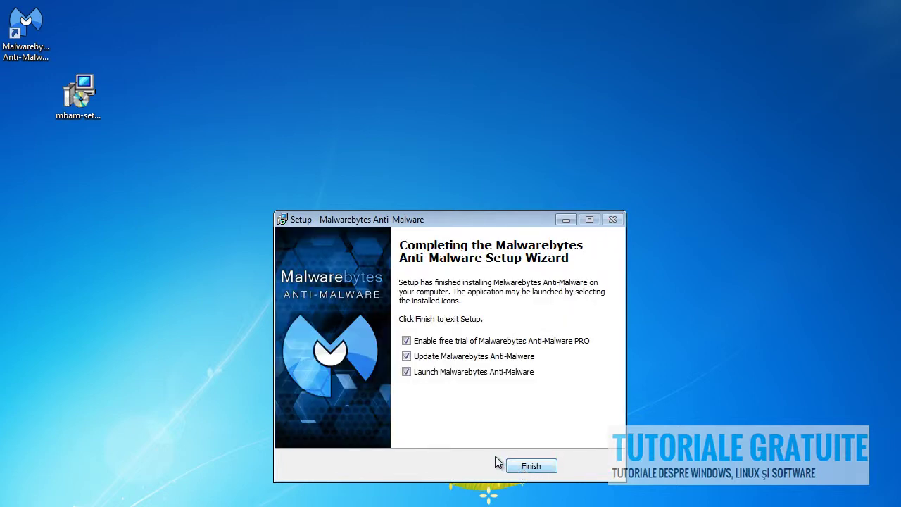
Step: Turn off the free trial of Malwarebytes Anti-Malware PRO and finish the setup wizard
left_click(452, 372)
left_click(451, 357)
left_click(451, 341)
left_click(530, 466)
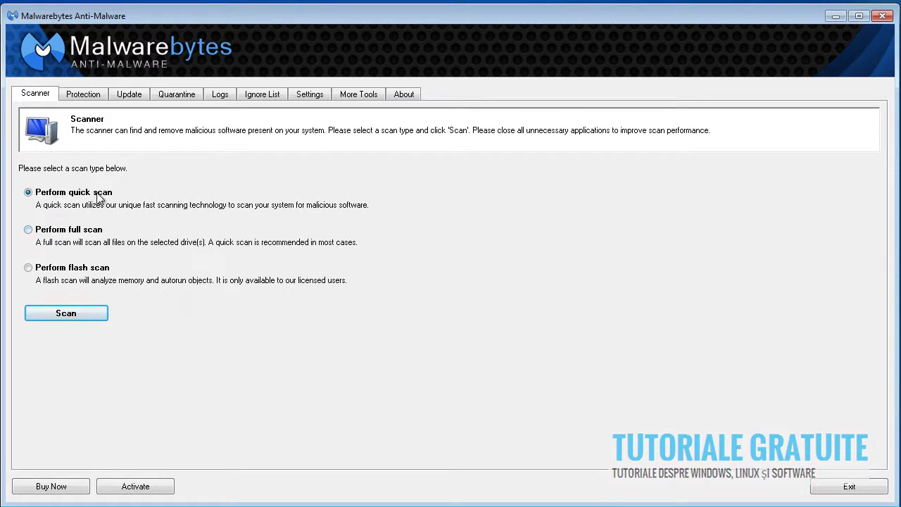
Step: Look over the available scan types and start a quick scan of the system
left_click(29, 232)
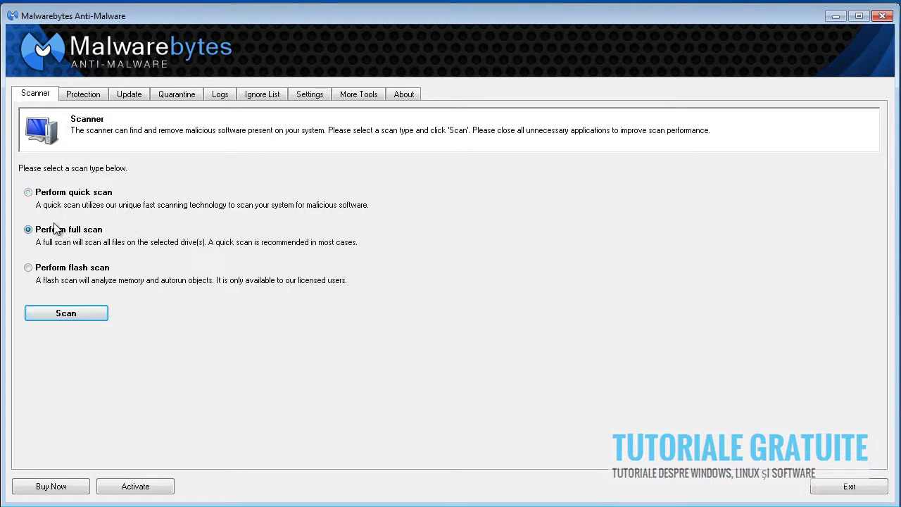
left_click(79, 272)
left_click(73, 201)
left_click(78, 312)
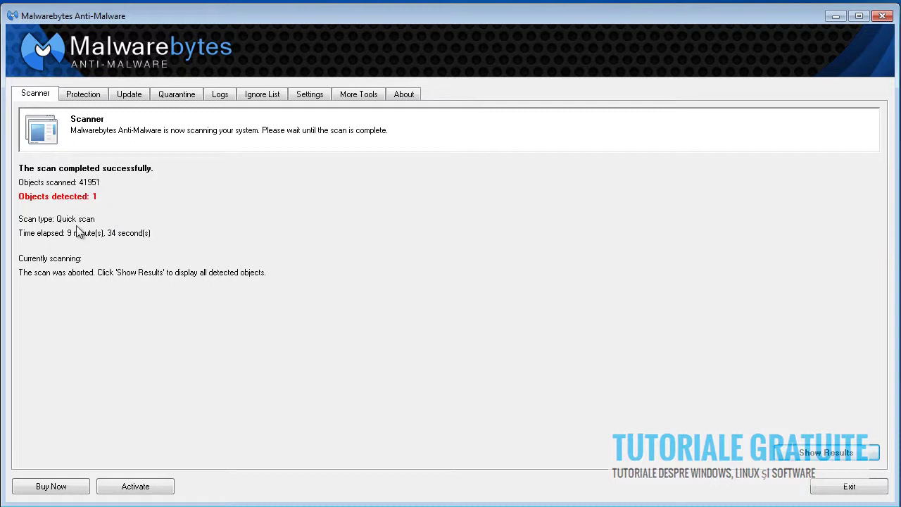
Step: Open the scan results and remove the PUP.Optional.Delta.A registry key
left_click(807, 455)
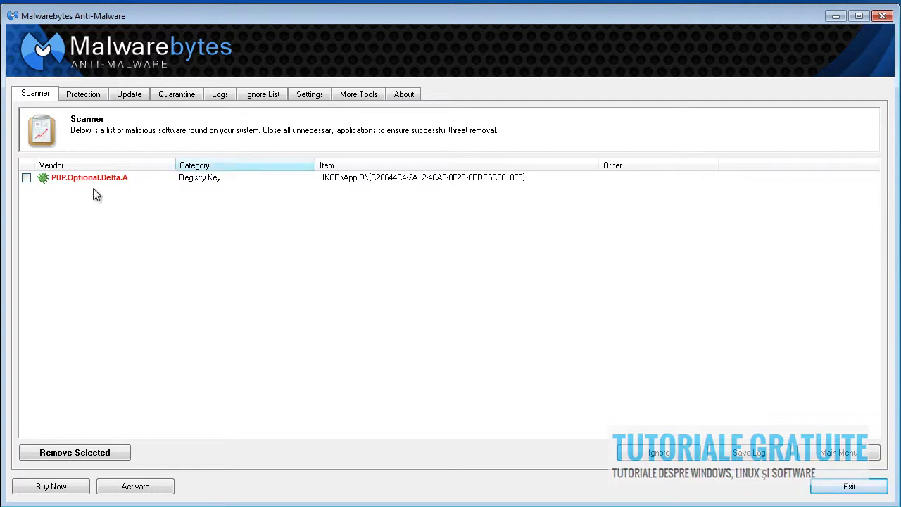
left_click(26, 178)
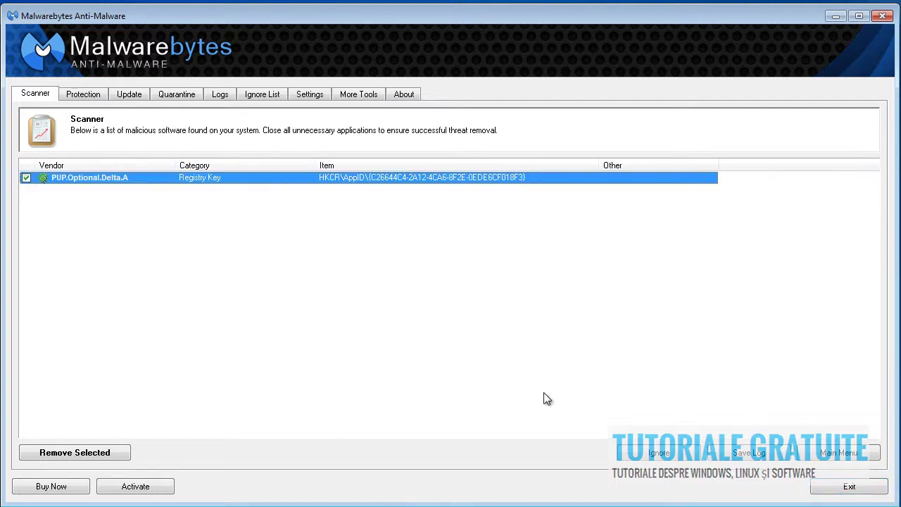
left_click(74, 453)
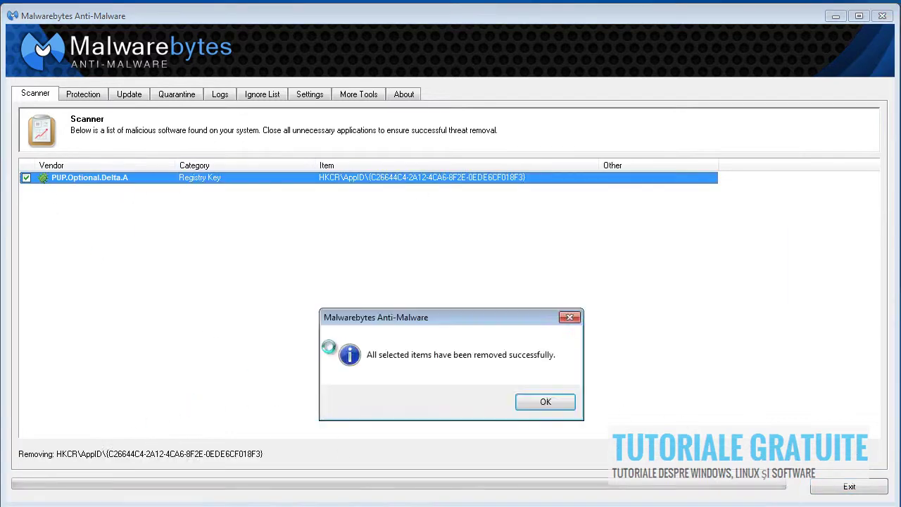
left_click(779, 109)
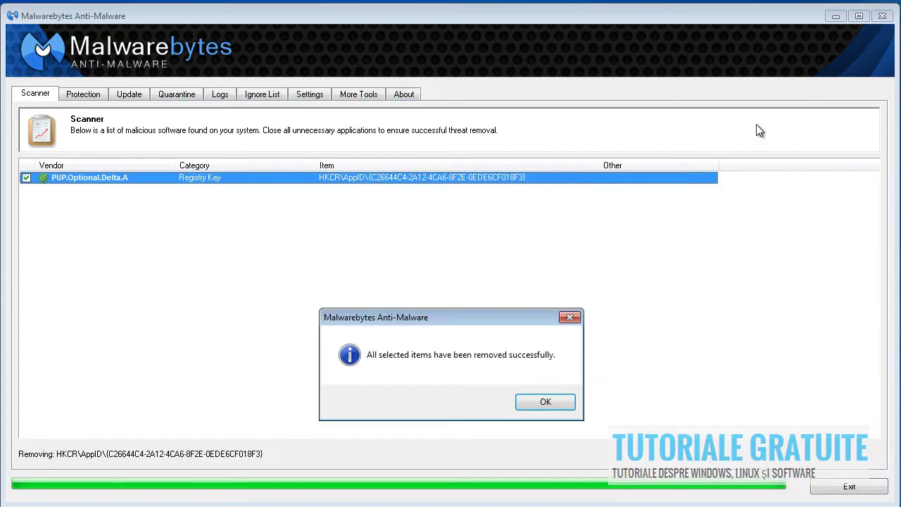
left_click(550, 402)
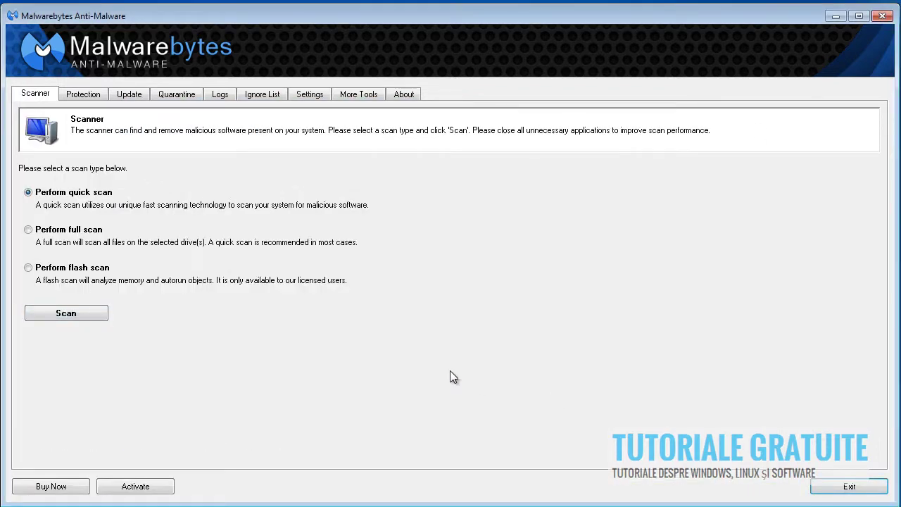
Step: Check the protection and update information, and delete the PUP.Optional.Delta.A registry key from quarantine
left_click(83, 94)
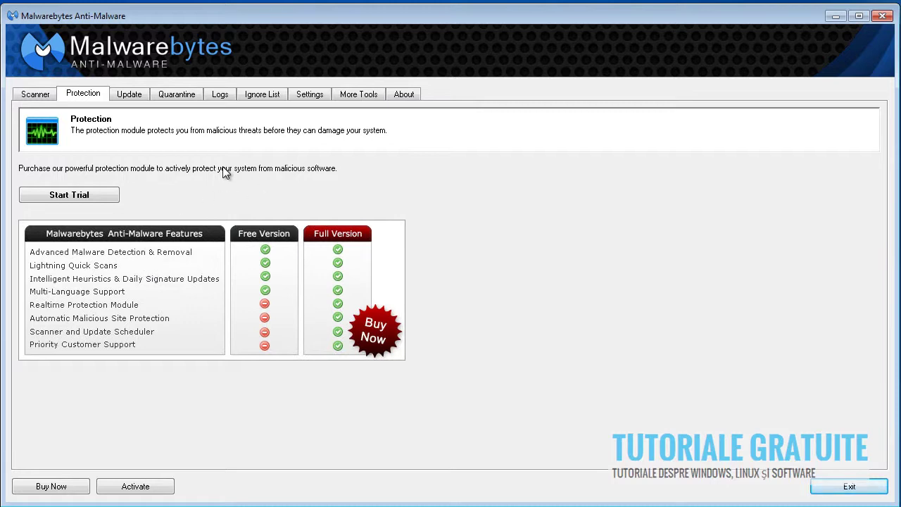
left_click(138, 97)
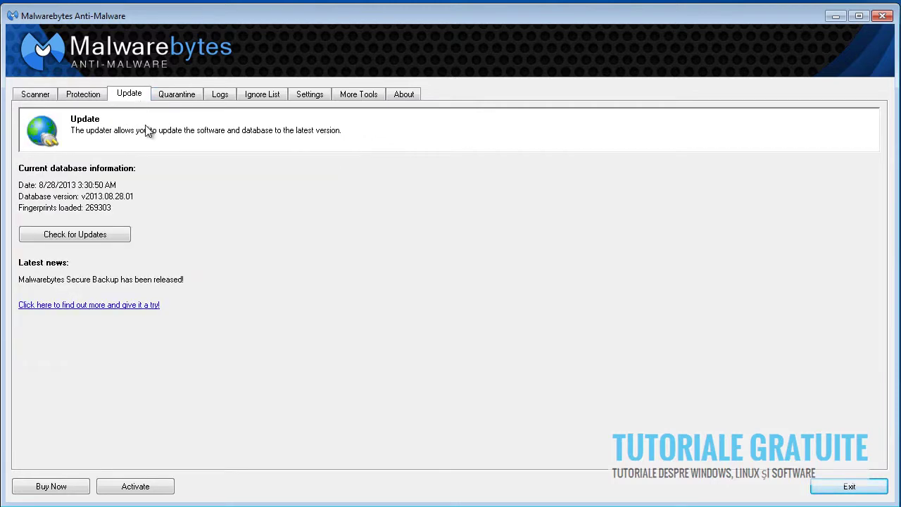
left_click(166, 97)
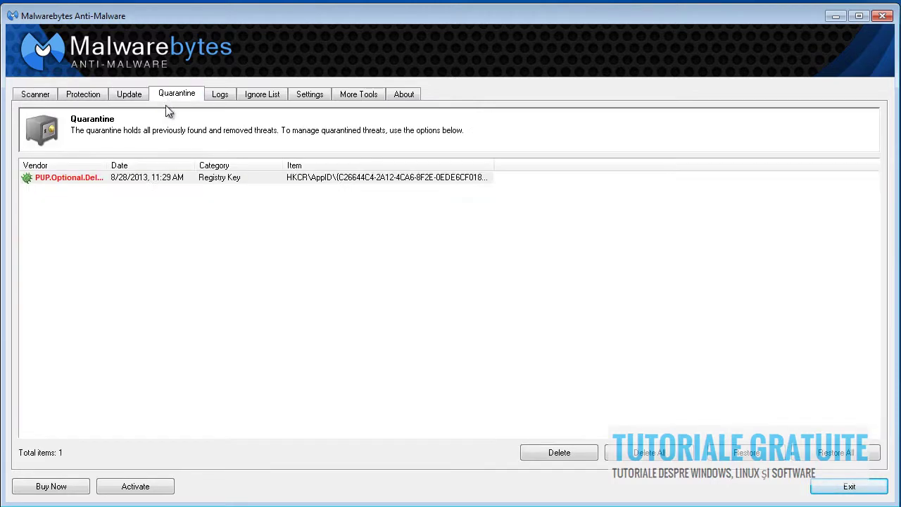
left_click(291, 185)
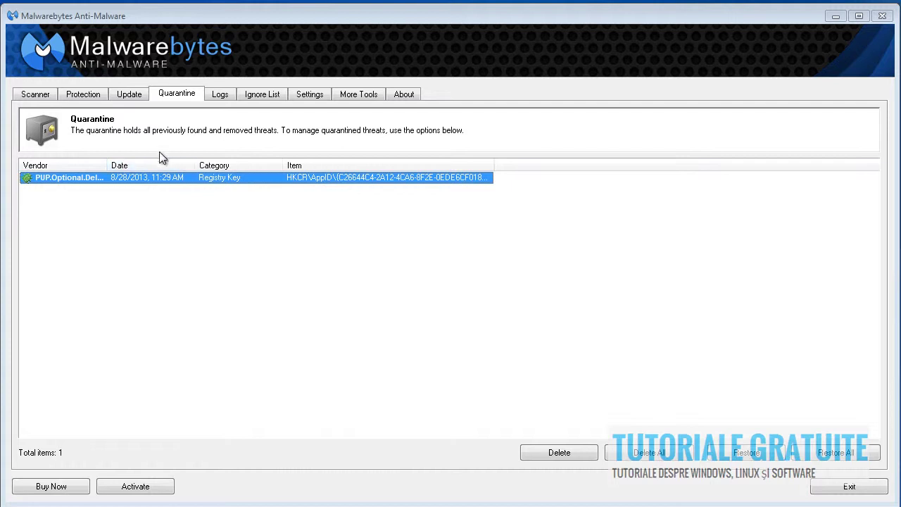
left_click(531, 452)
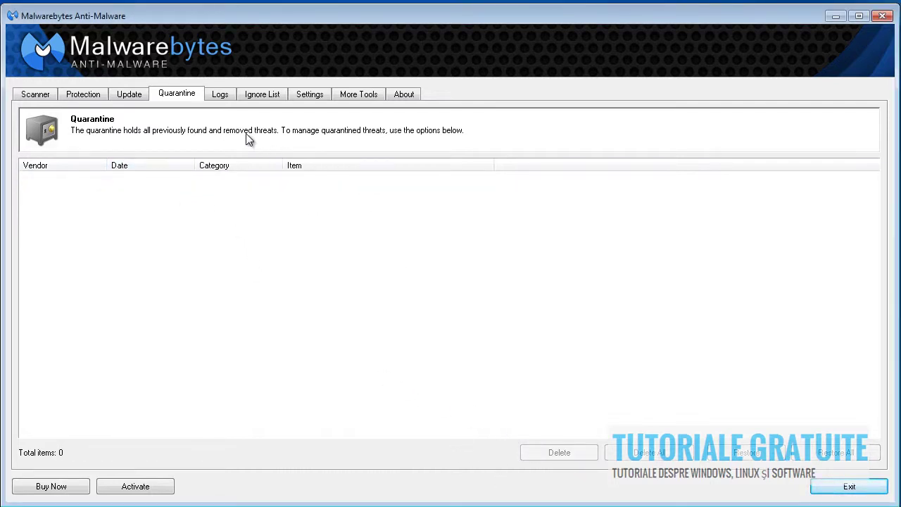
Step: Review the scan logs, the ignore list and the general settings, including the interface language and outdated-database warning choices
left_click(220, 96)
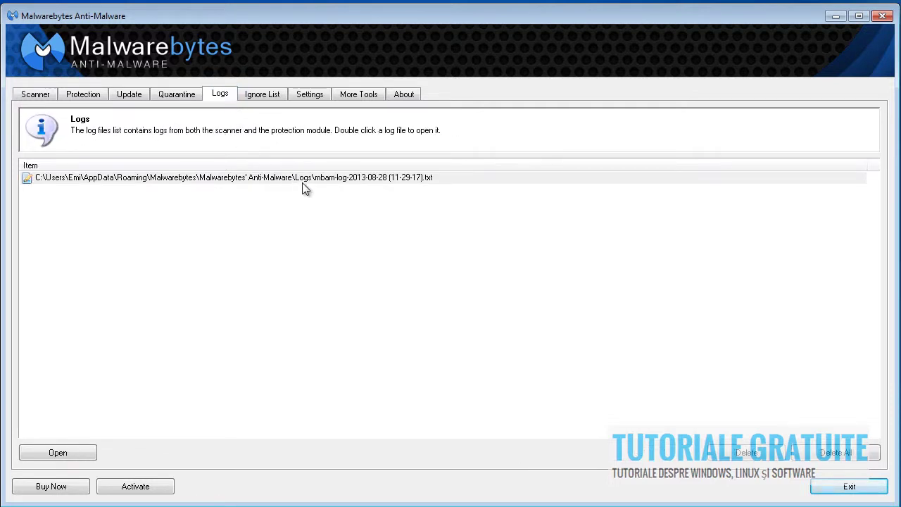
left_click(261, 95)
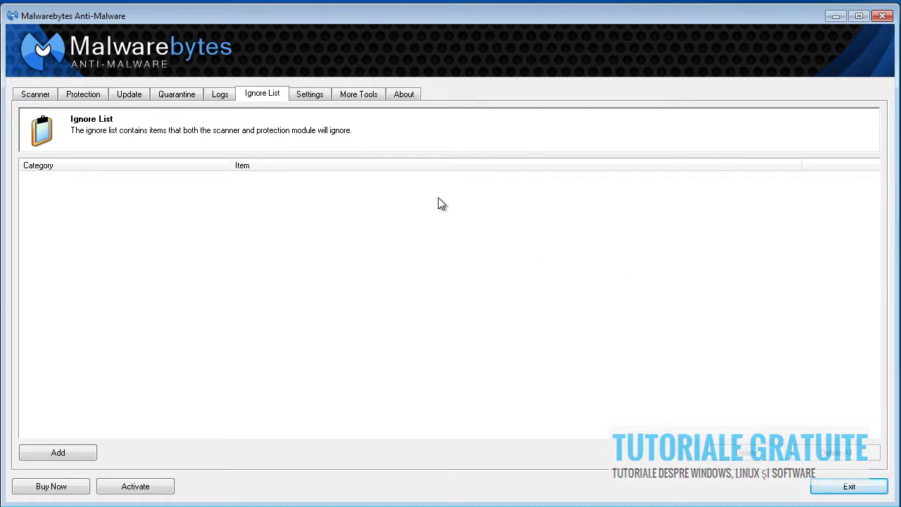
left_click(310, 94)
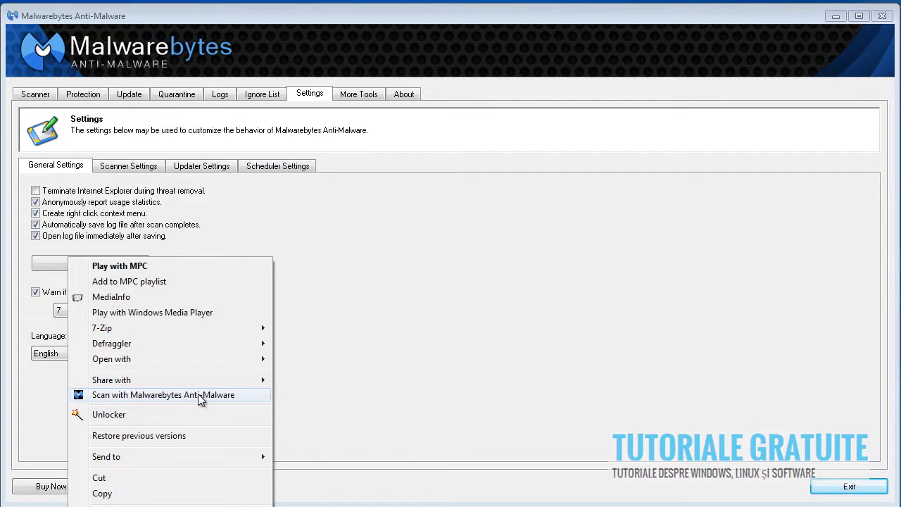
left_click(430, 336)
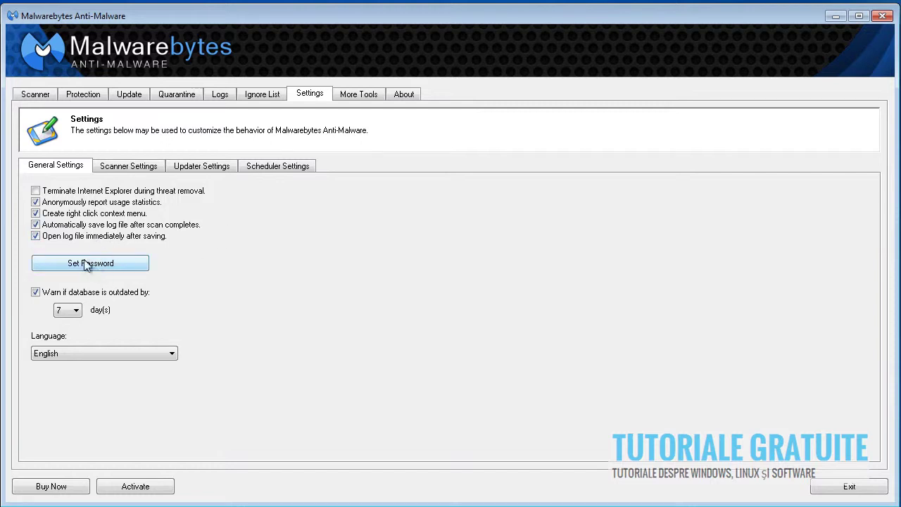
left_click(82, 350)
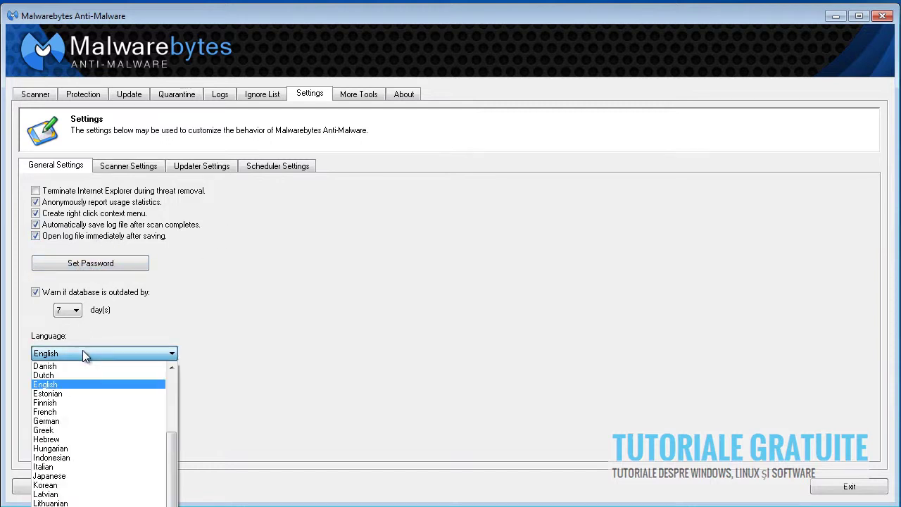
left_click(83, 350)
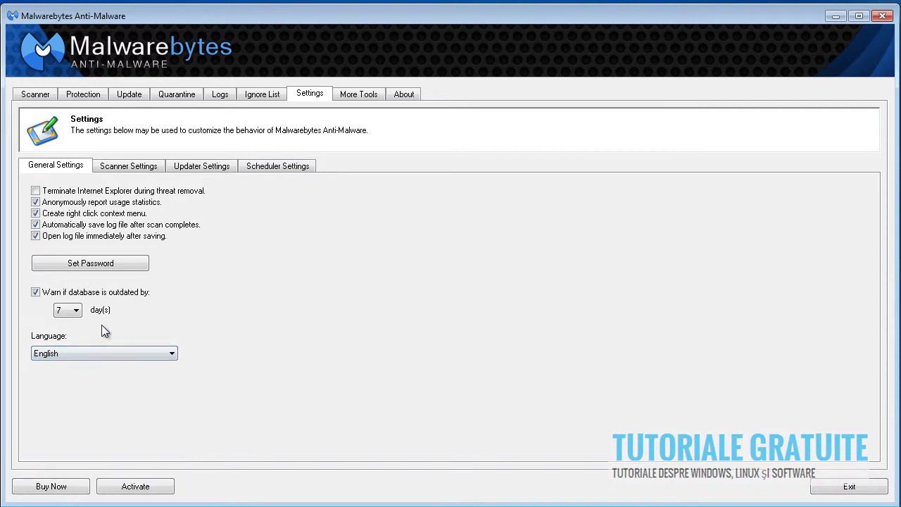
left_click(75, 311)
left_click(77, 318)
Step: Examine the scanner and updater settings, and try to open the scheduler settings
left_click(122, 167)
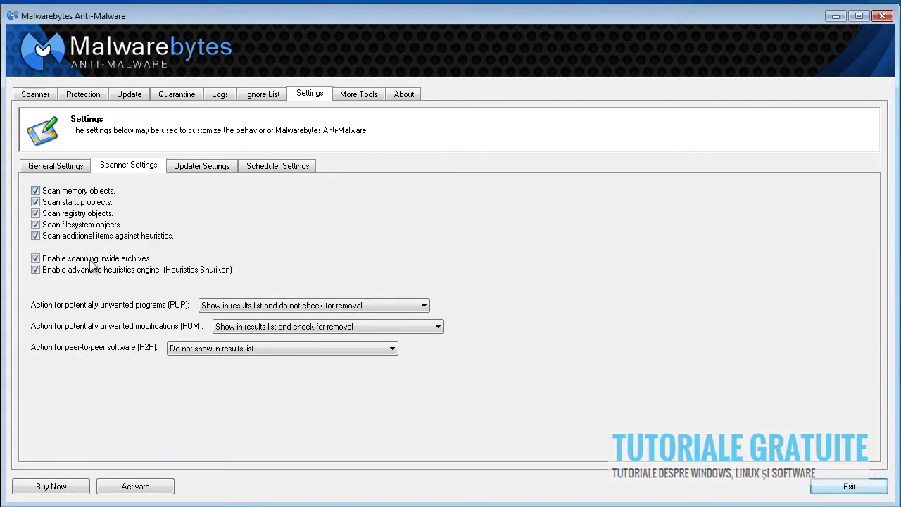
left_click(176, 168)
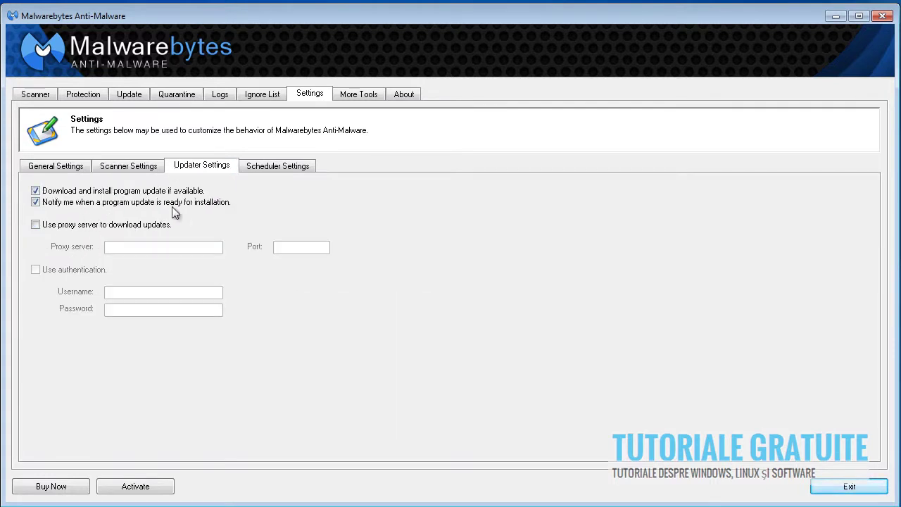
left_click(297, 171)
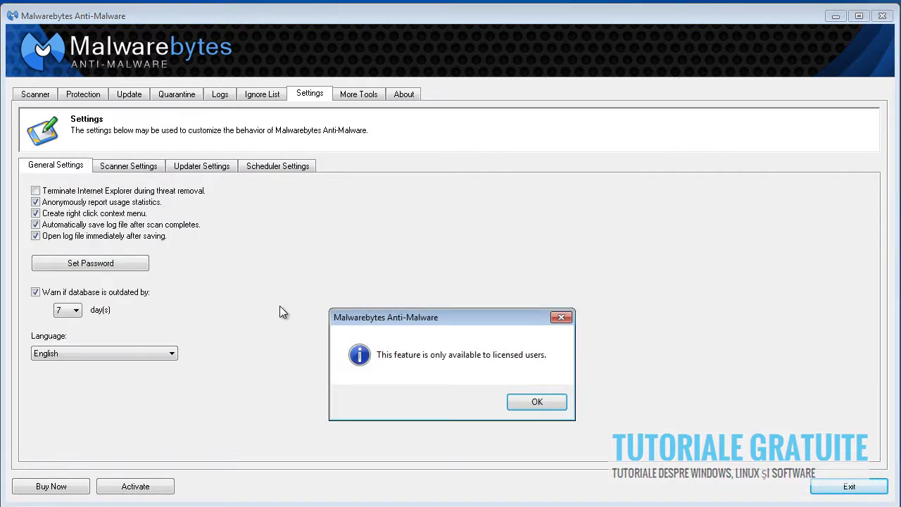
Step: Close the notice, try again to open the scheduler settings, and dismiss the resulting notice
left_click(534, 403)
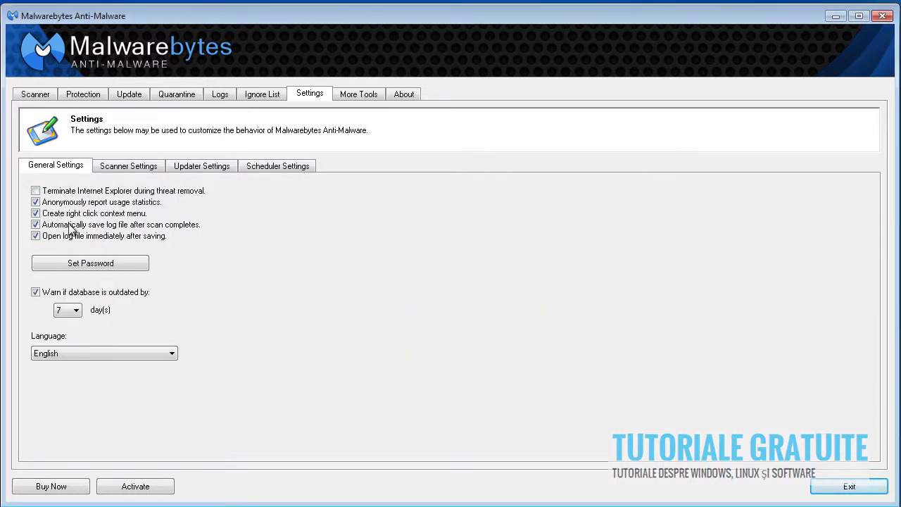
left_click(295, 167)
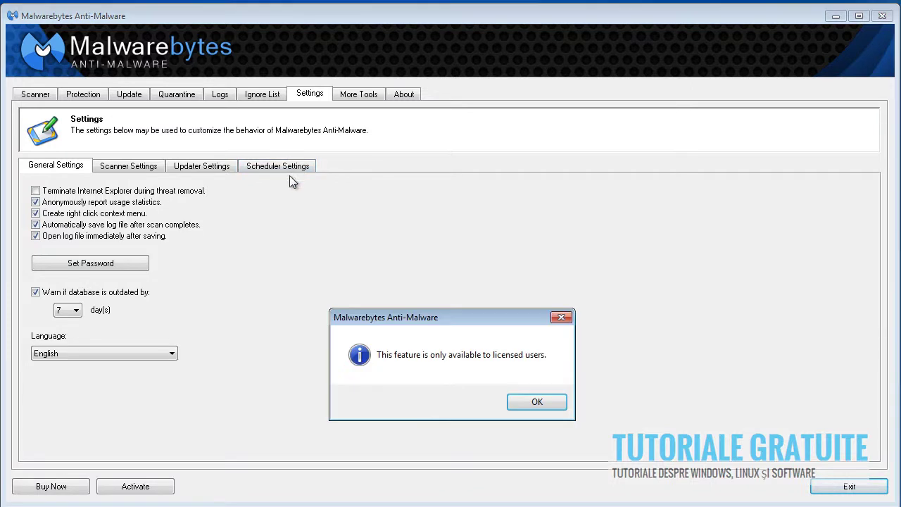
left_click(535, 403)
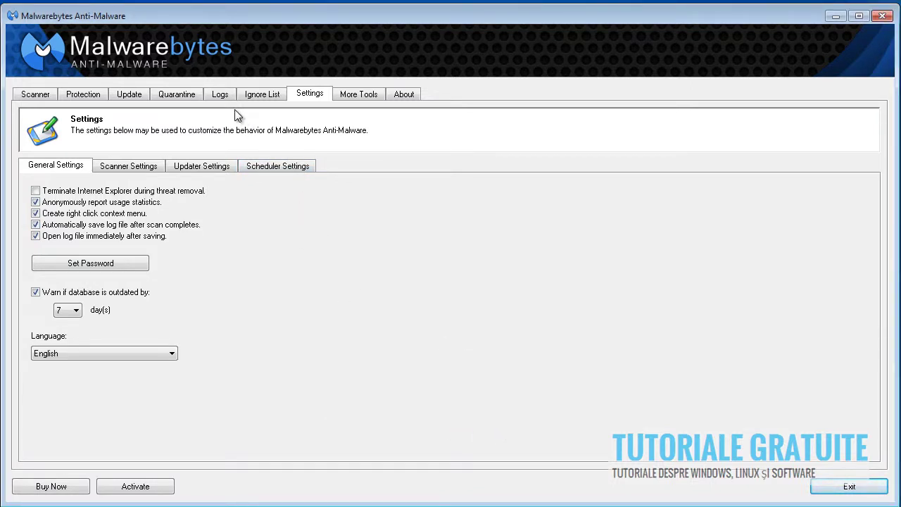
Step: Review the scanner settings, including the action choices for potentially unwanted programs (PUP) and peer-to-peer software (P2P)
left_click(159, 167)
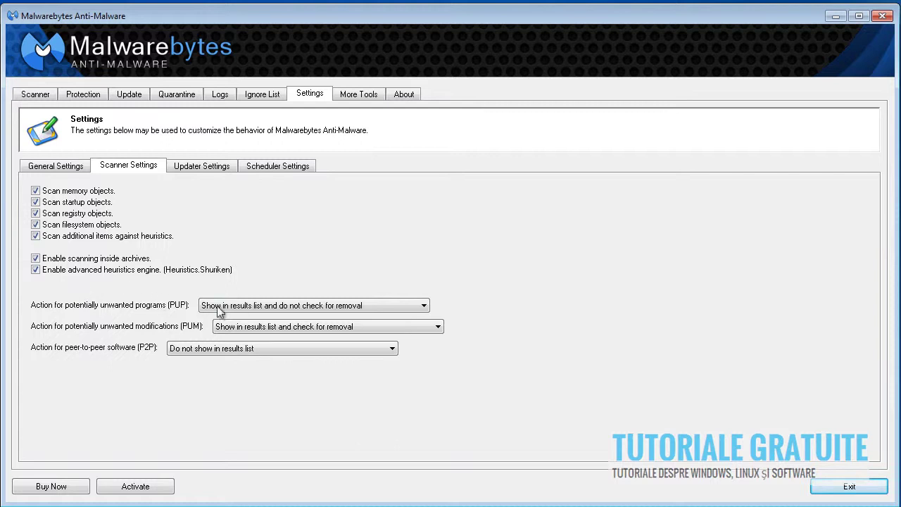
left_click(240, 310)
left_click(241, 319)
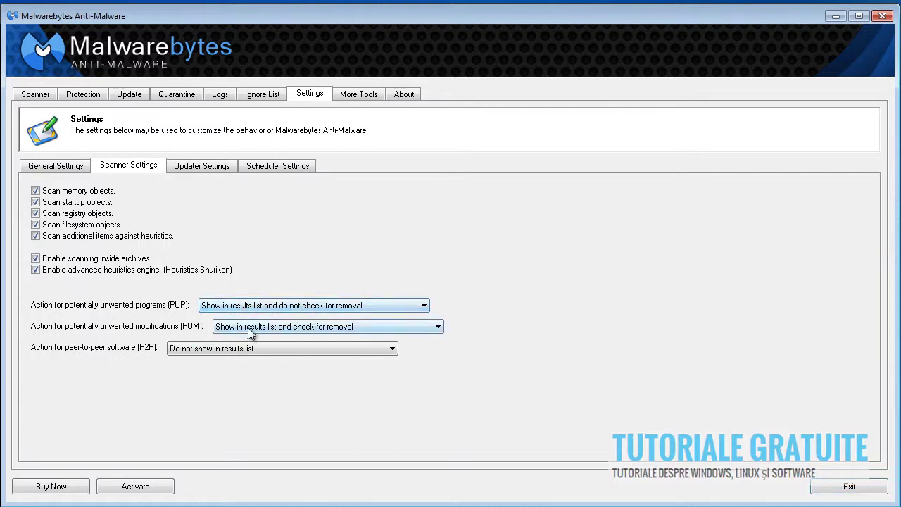
left_click(250, 348)
left_click(249, 349)
Step: Review the updater settings, the additional Malwarebytes tools on offer, and the program's version and build information
left_click(181, 168)
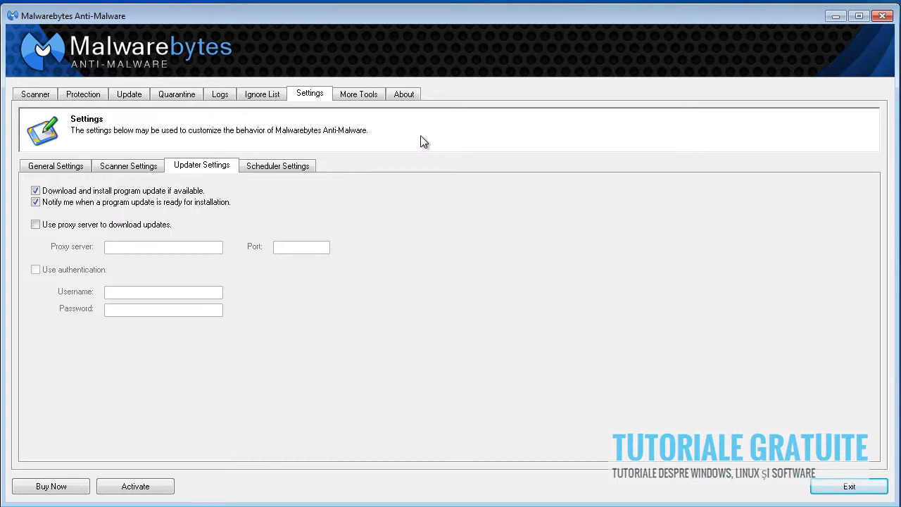
left_click(355, 98)
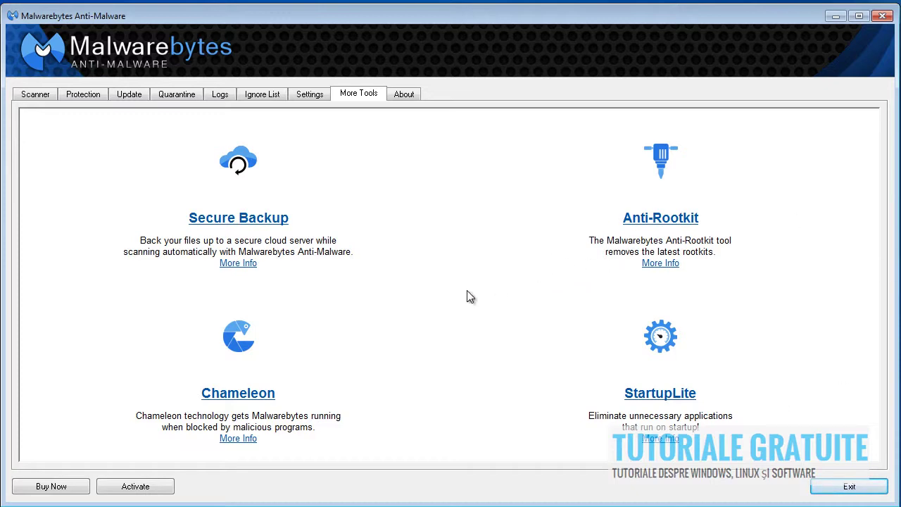
left_click(403, 97)
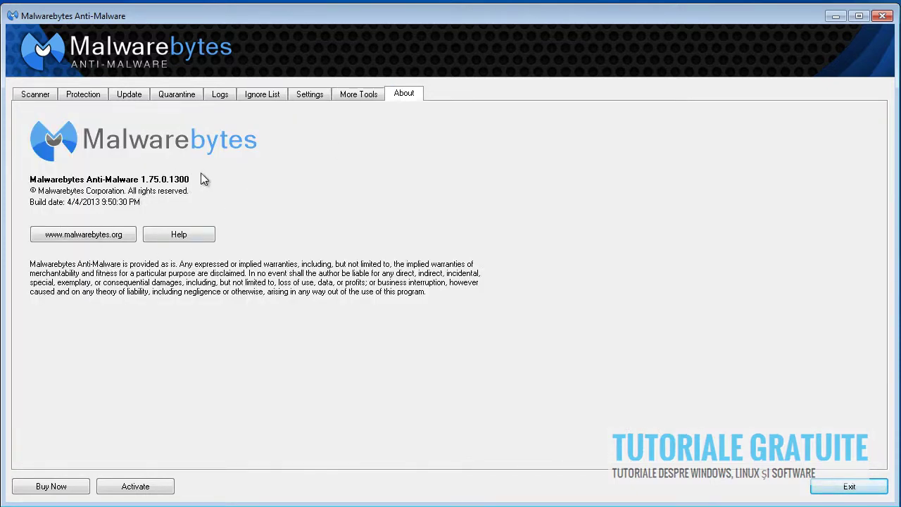